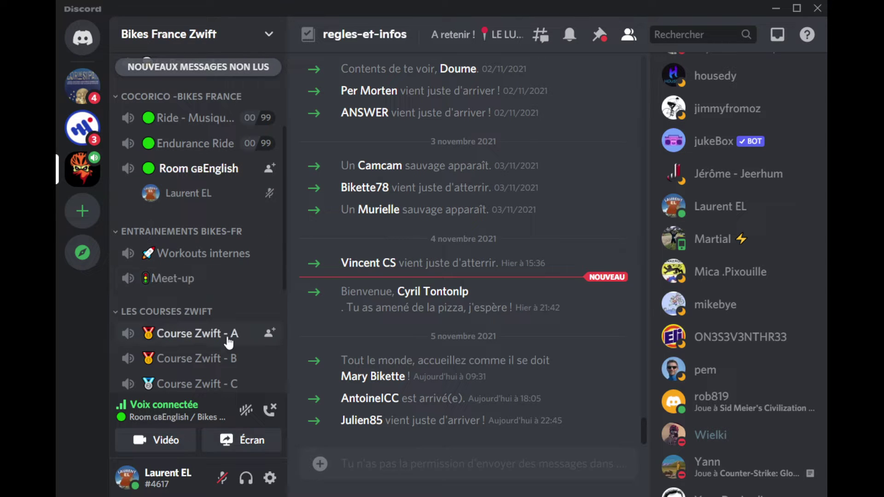
- Join the Course Zwift - A voice channel on the Bikes France Zwift server
left_click(207, 336)
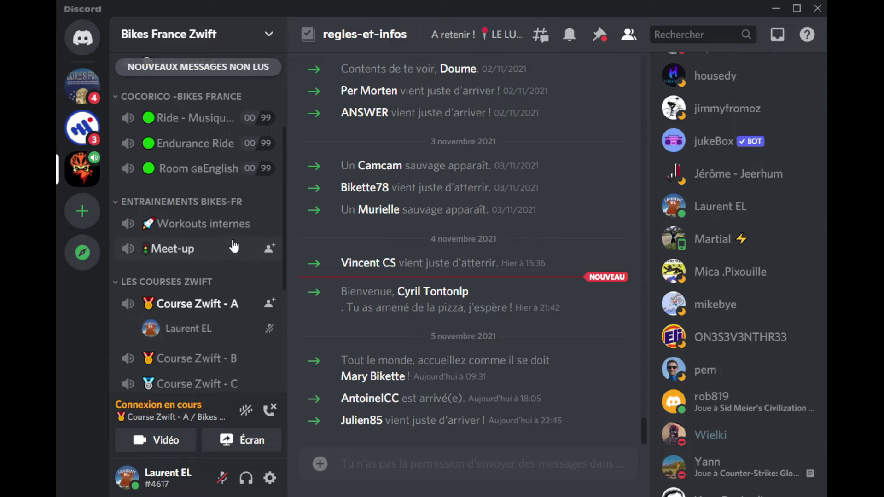
scroll(207, 318, "down", 3)
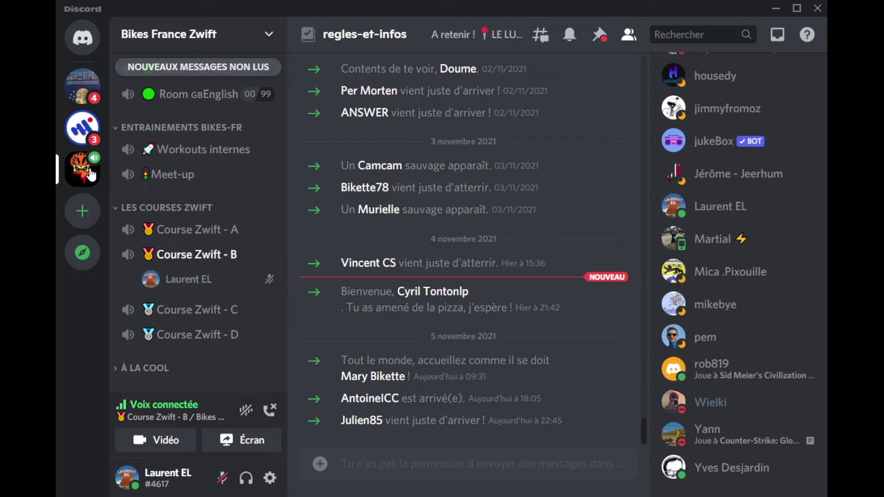
- Examine the own member card under Course Zwift - B, plus the status options and account settings of the profile
left_click(224, 289)
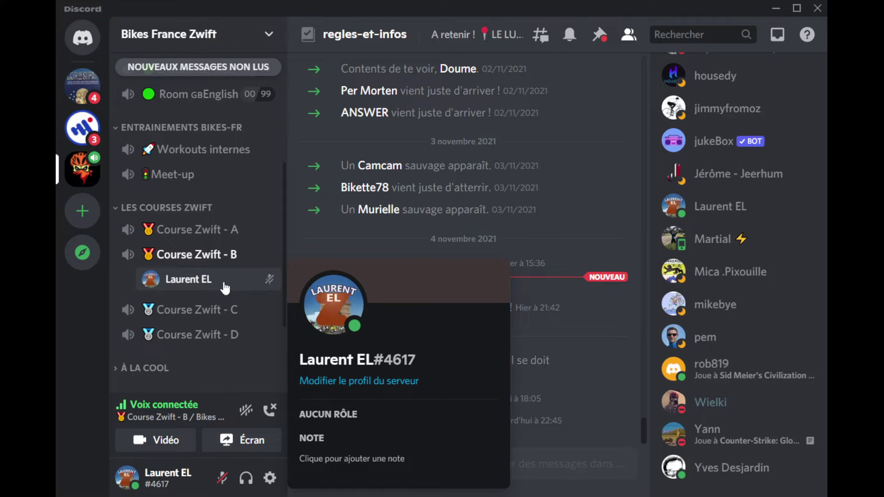
left_click(224, 288)
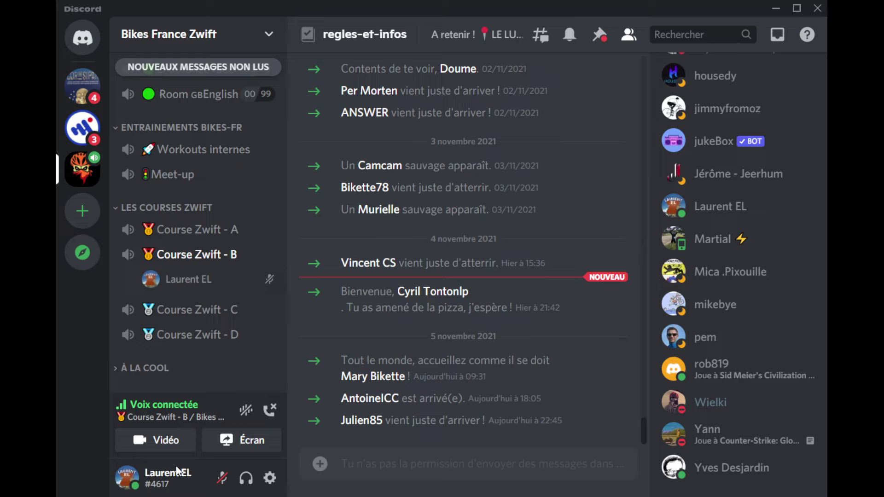
left_click(169, 480)
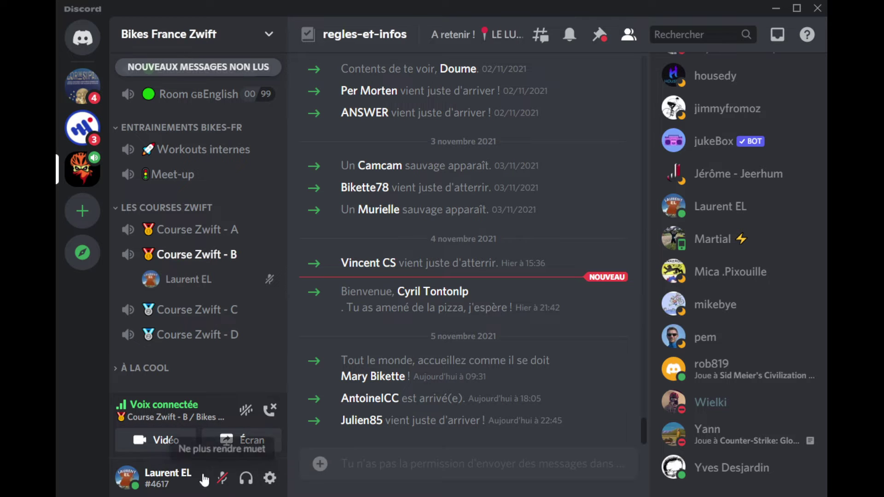
left_click(130, 480)
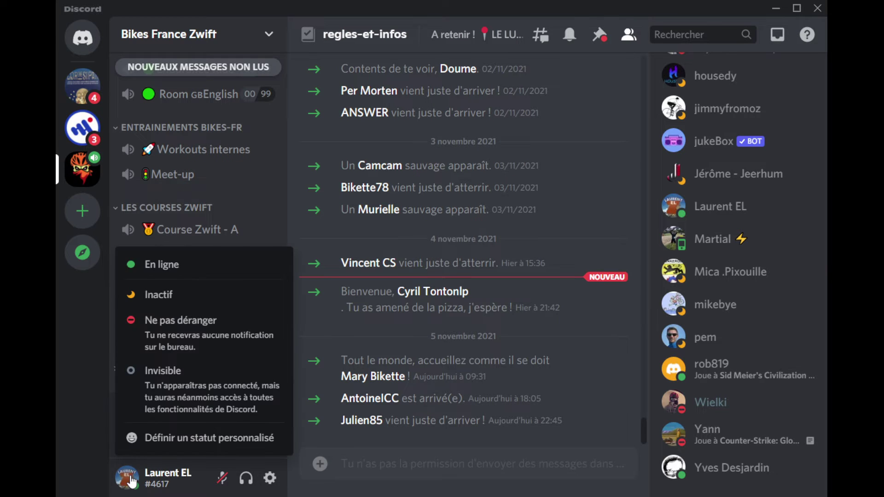
left_click(270, 477)
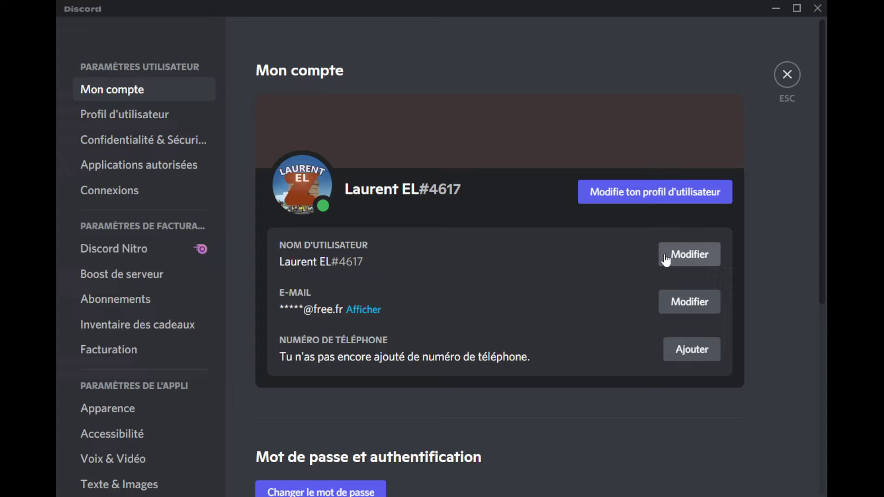
left_click(786, 74)
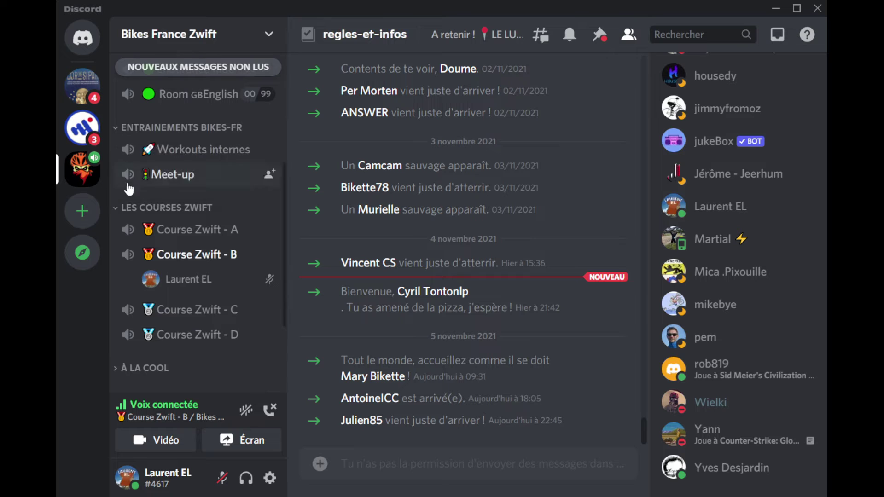
- Edit the Bikes France Zwift server profile, setting the nickname to the account's display name followed by "(zwift)", and save it
right_click(85, 170)
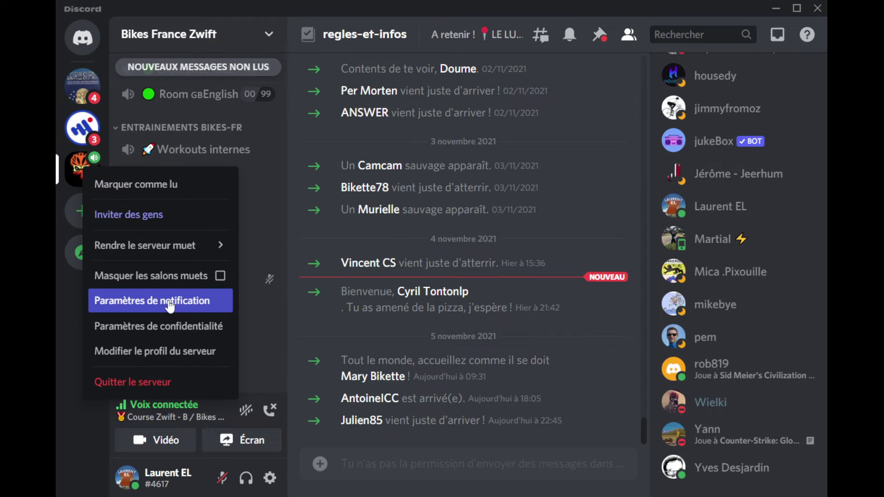
left_click(164, 354)
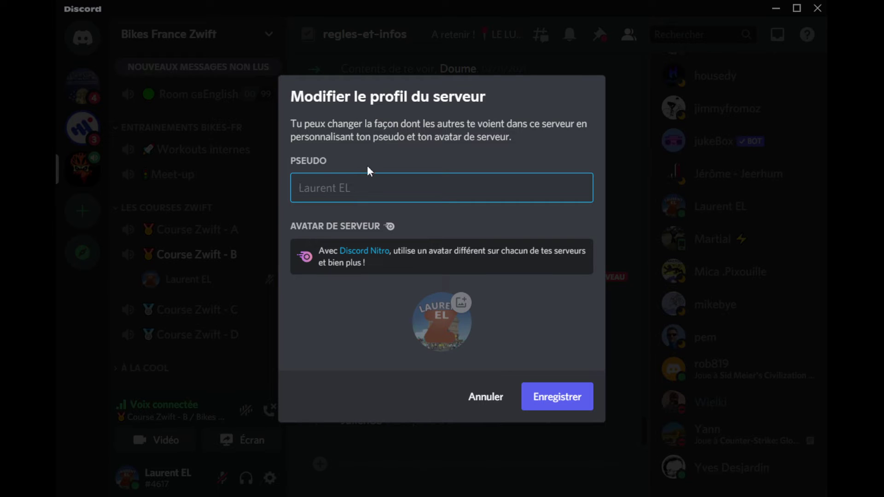
type("Laurent EL (z")
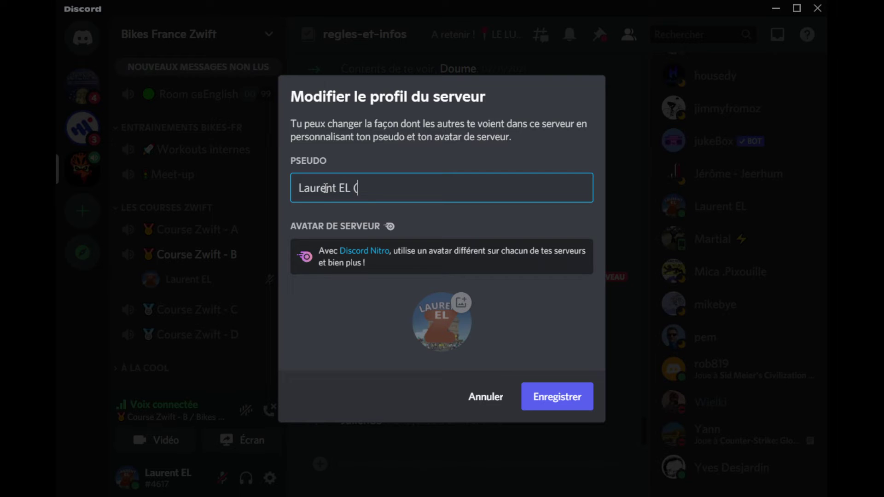
type("wift)")
left_click(557, 401)
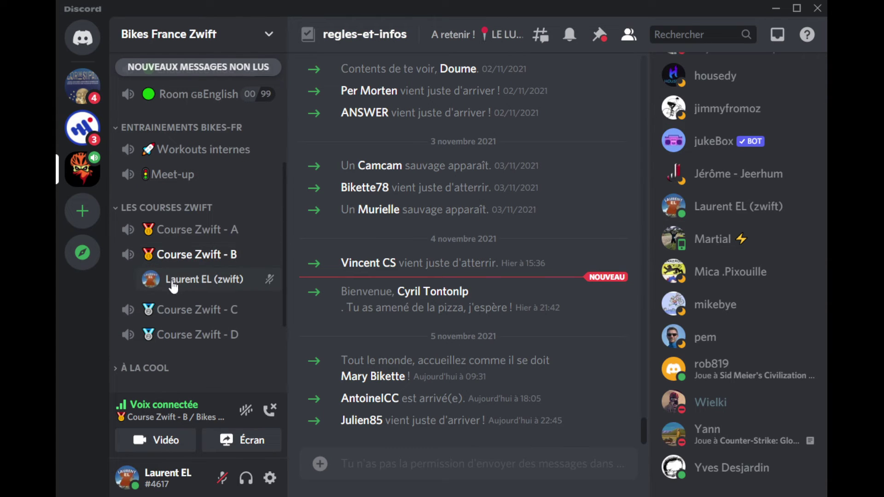
- Browse the L'or de Sipan server's channel list and view its jour-1 and bienvenue text channels
left_click(81, 86)
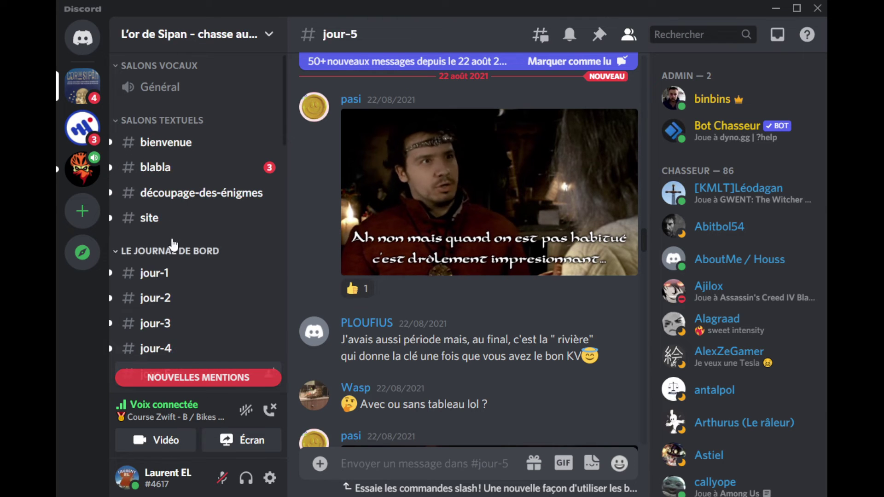
left_click(166, 275)
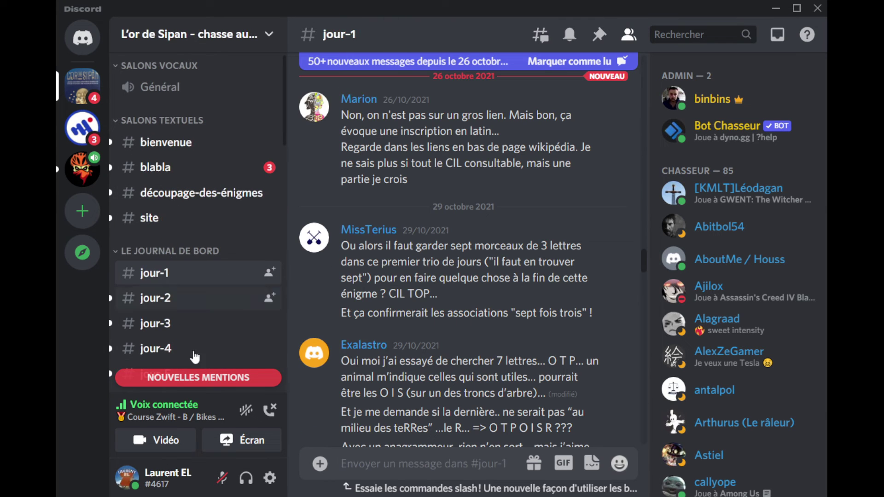
scroll(193, 267, "down", 6)
scroll(193, 267, "down", 10)
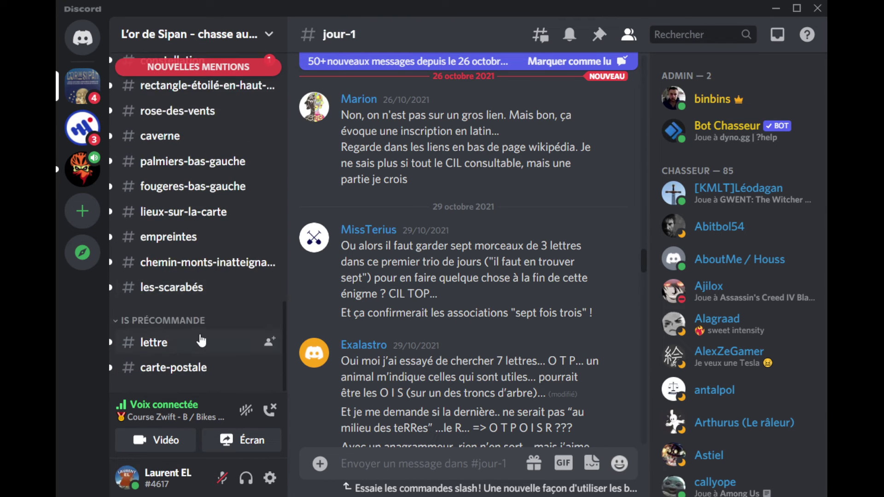
scroll(207, 286, "up", 15)
left_click(183, 150)
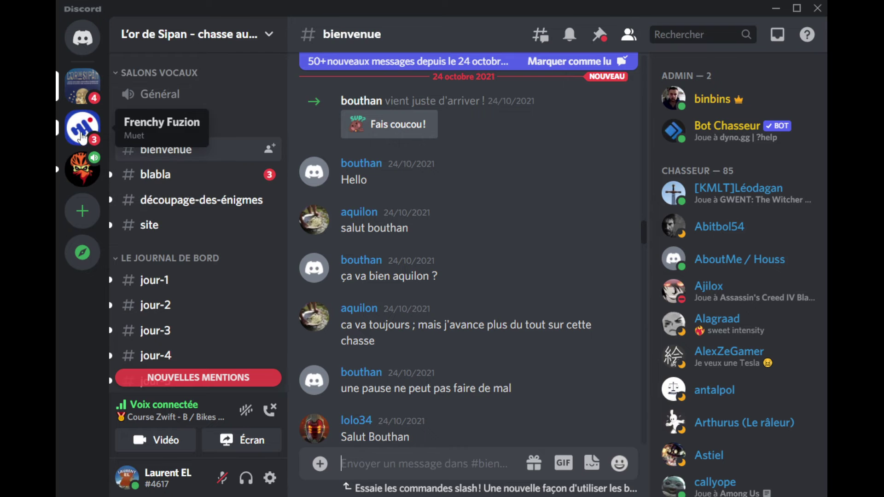
- Switch to the Frenchy Fuzion server and join its ZRL TEAM B voice channel
left_click(82, 133)
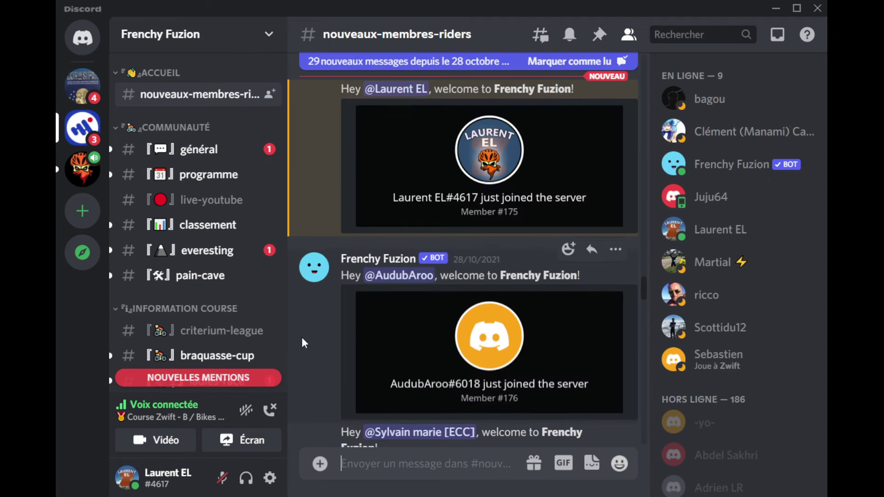
scroll(207, 225, "down", 5)
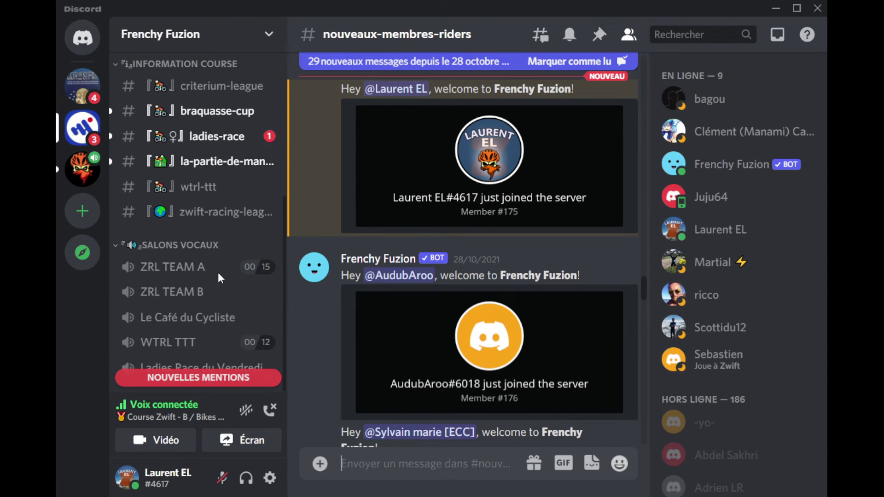
left_click(189, 292)
scroll(212, 308, "down", 2)
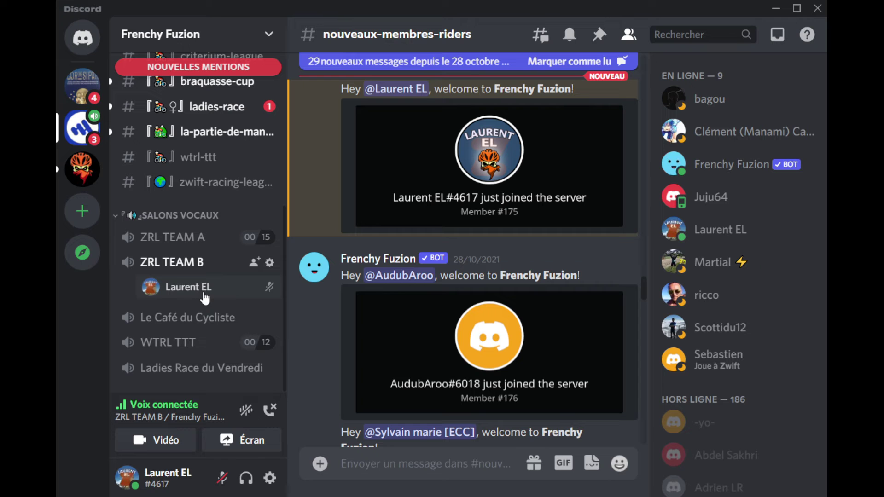
- Return to the Bikes France Zwift server and join the Course Zwift - B voice channel
left_click(89, 173)
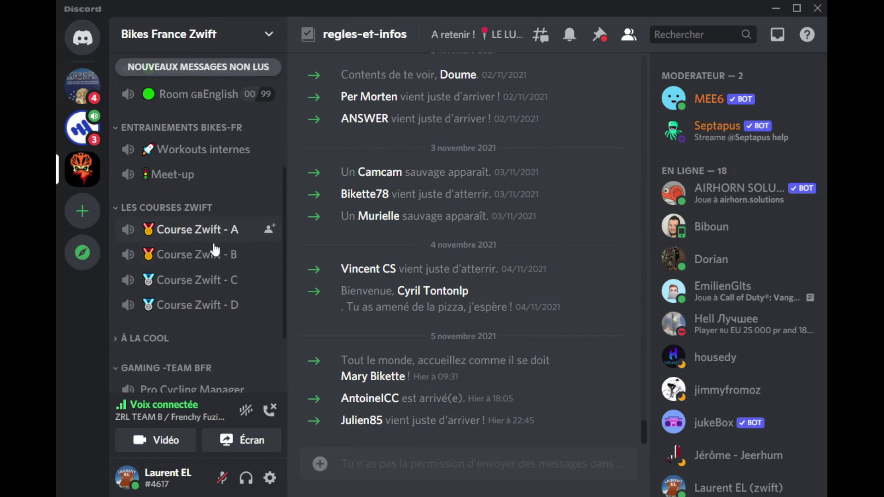
left_click(205, 259)
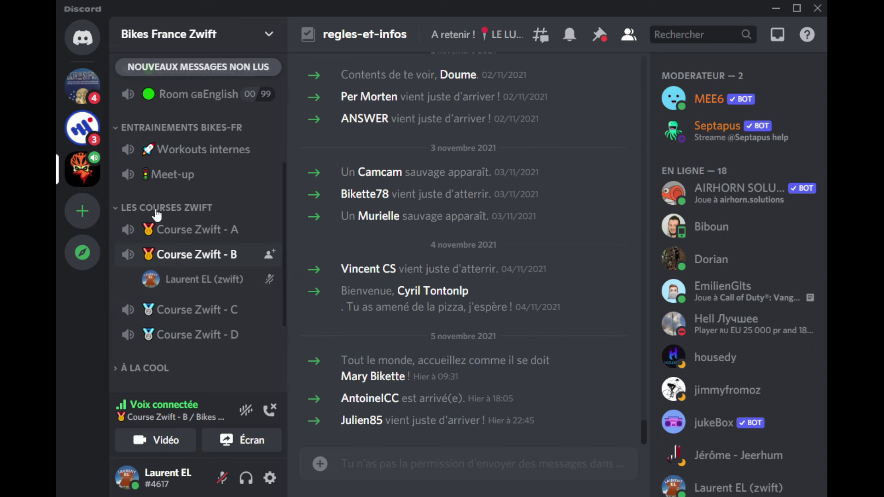
- Clear the nickname in the Bikes France Zwift server profile and save the change
right_click(83, 168)
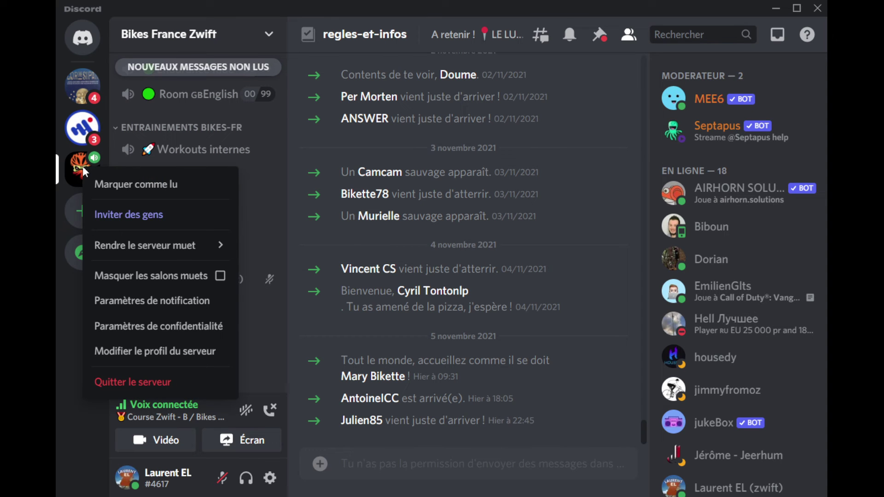
left_click(171, 350)
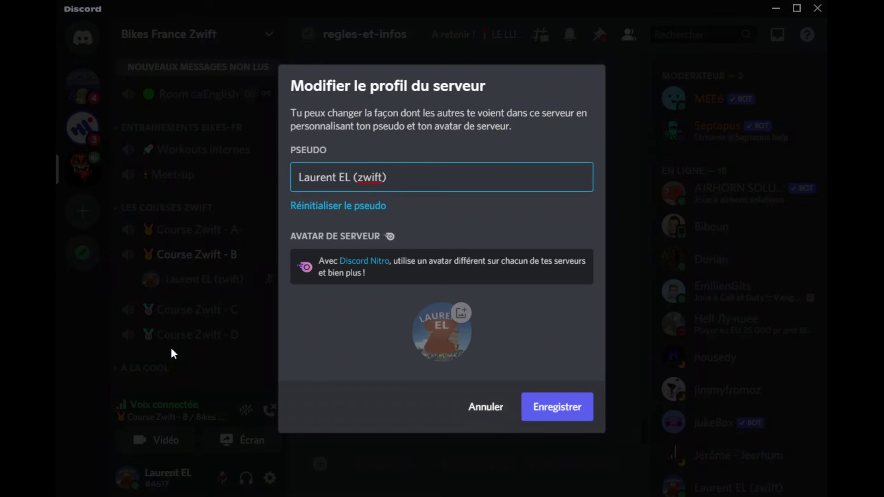
left_click_drag(354, 177, 448, 178)
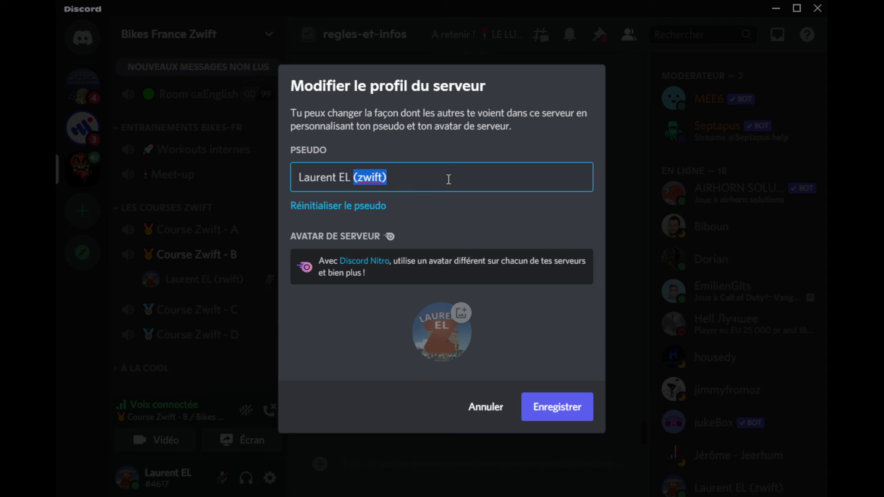
key("BackSpace")
key("BackSpace")
key("BackSpace")
key("BackSpace")
key("BackSpace")
key("BackSpace")
key("BackSpace")
key("BackSpace")
key("BackSpace")
key("BackSpace")
key("BackSpace")
key("BackSpace")
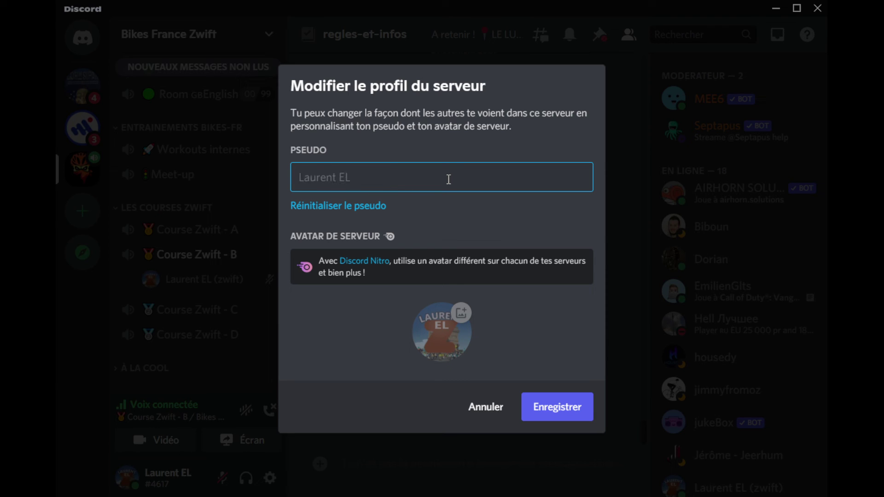
left_click(535, 401)
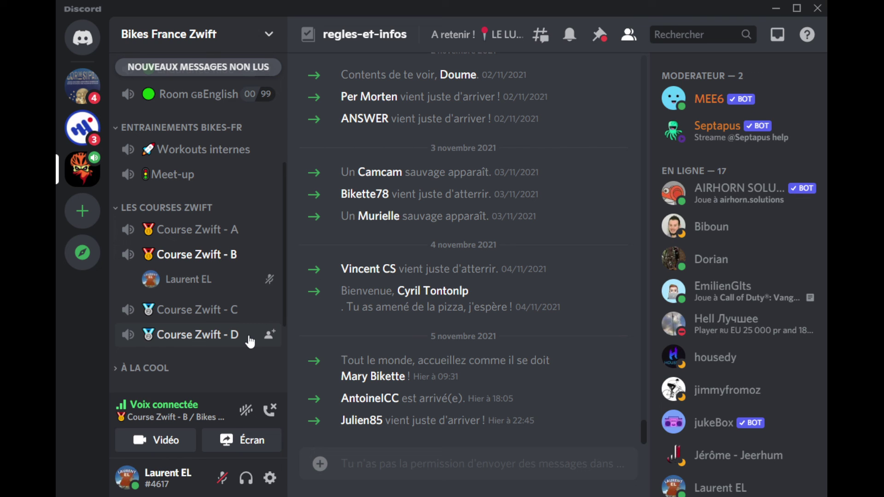
- Move to the Course Zwift - C voice channel and switch back to Course Zwift - B
left_click(233, 309)
left_click(227, 256)
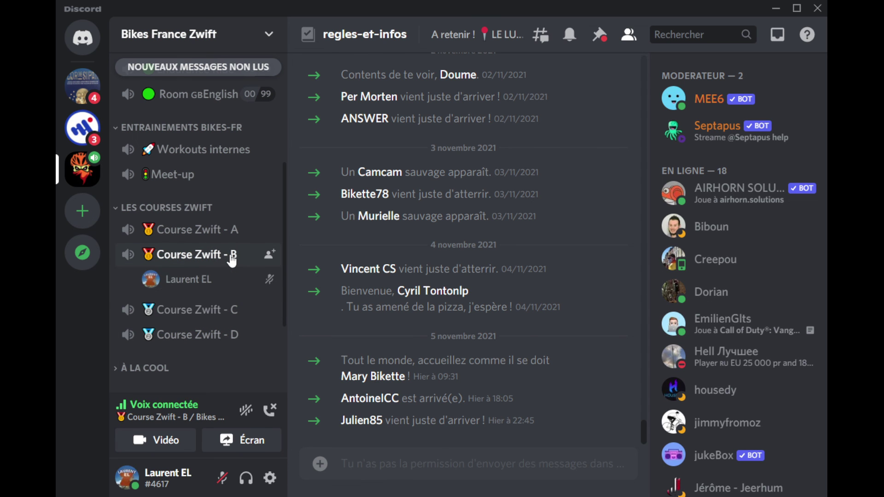